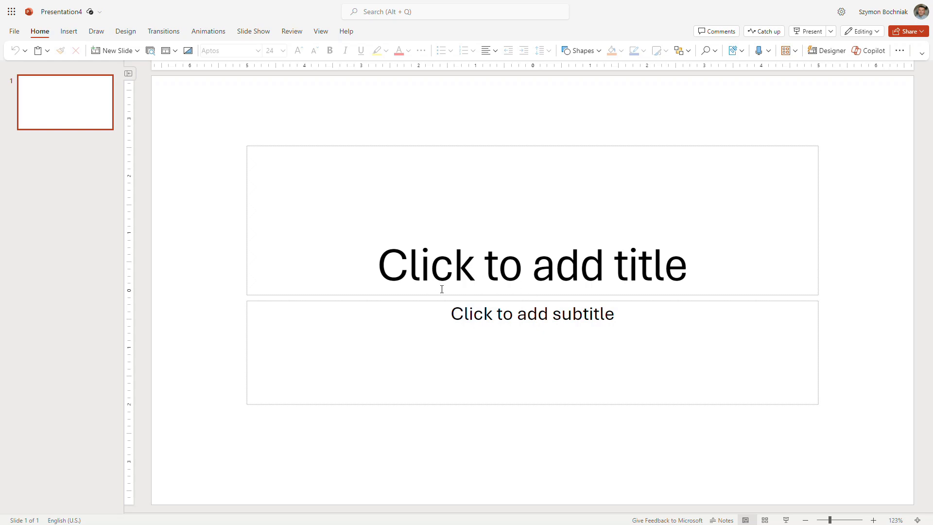
- Ask Copilot for a formal, blue-palette deck built from Copilot Advisory Service Offer.docx
click(461, 274)
click(514, 327)
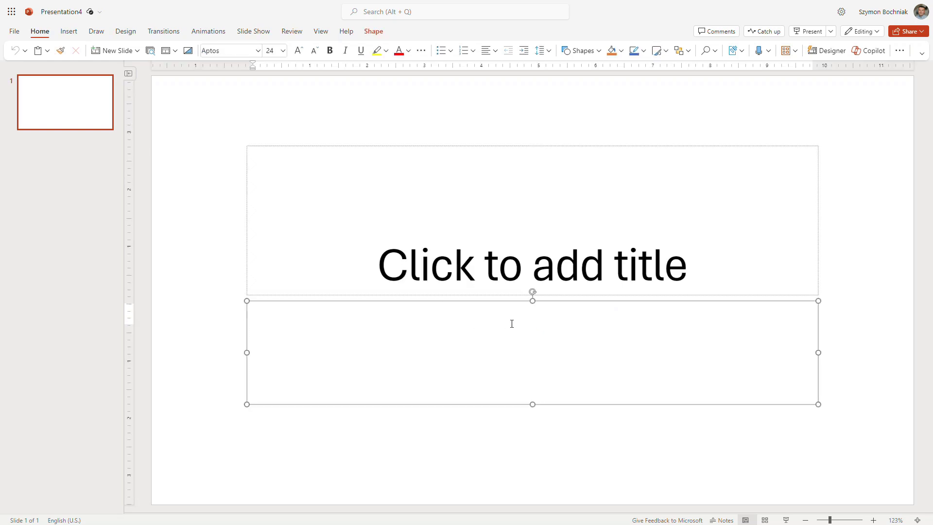
click(873, 51)
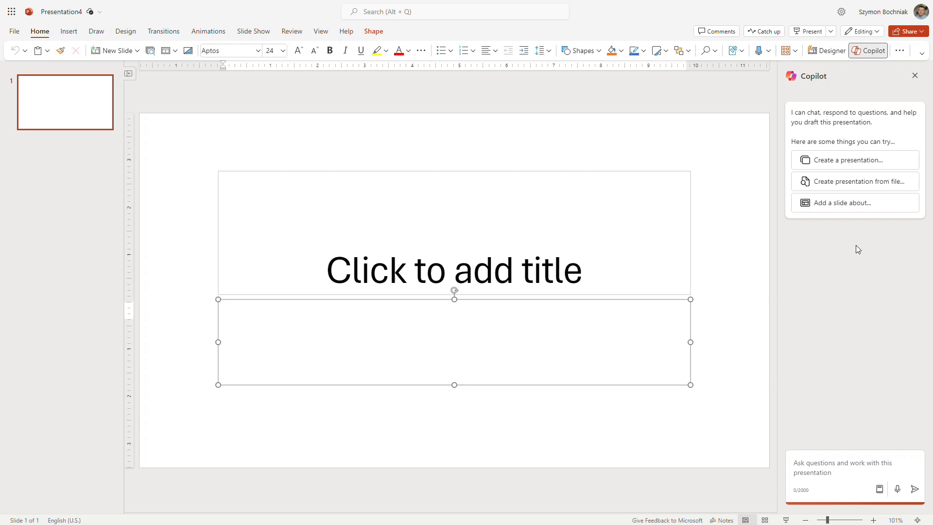
click(849, 181)
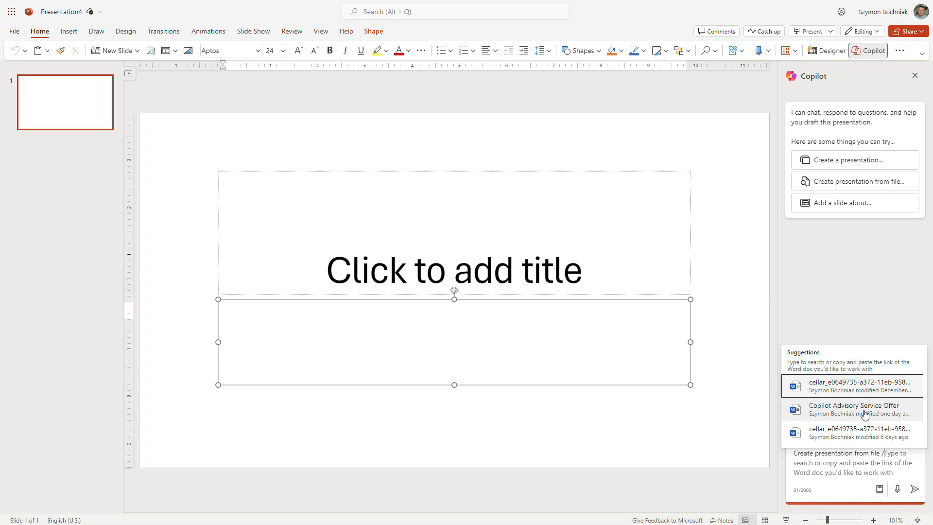
click(865, 414)
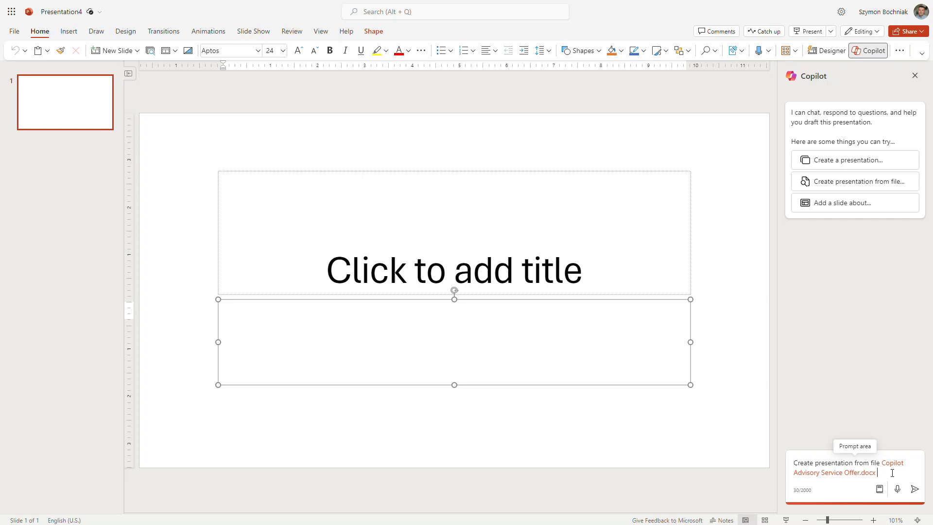
text(that sound prffesional and formal, use blue color pallette)
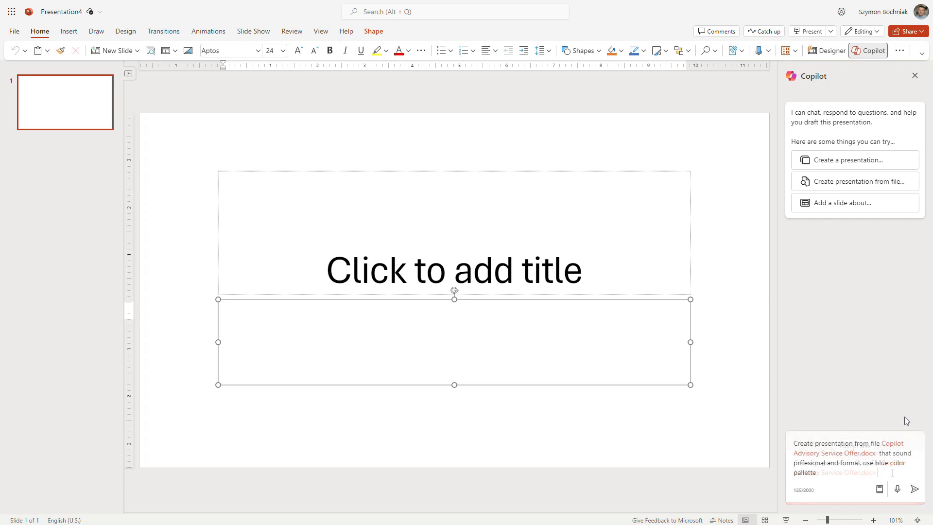
click(915, 490)
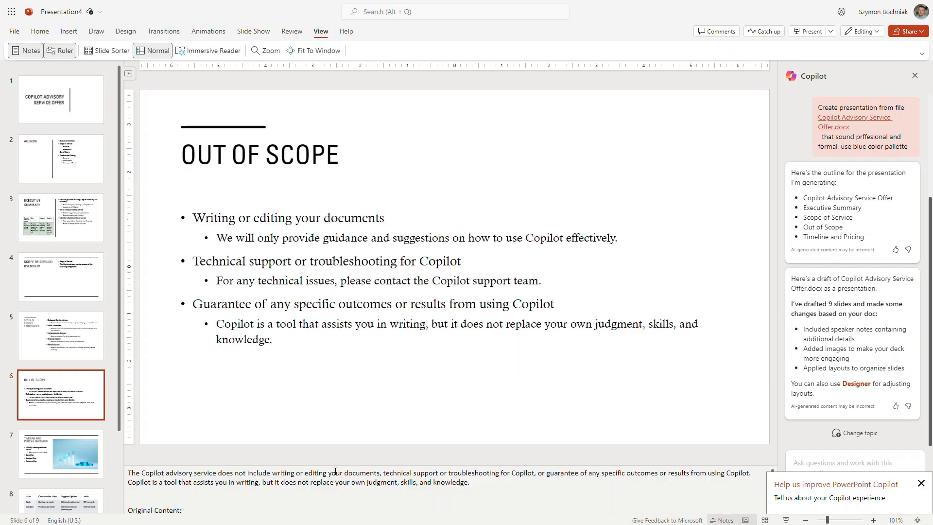
scroll(335, 473, down, 2)
scroll(337, 484, down, 2)
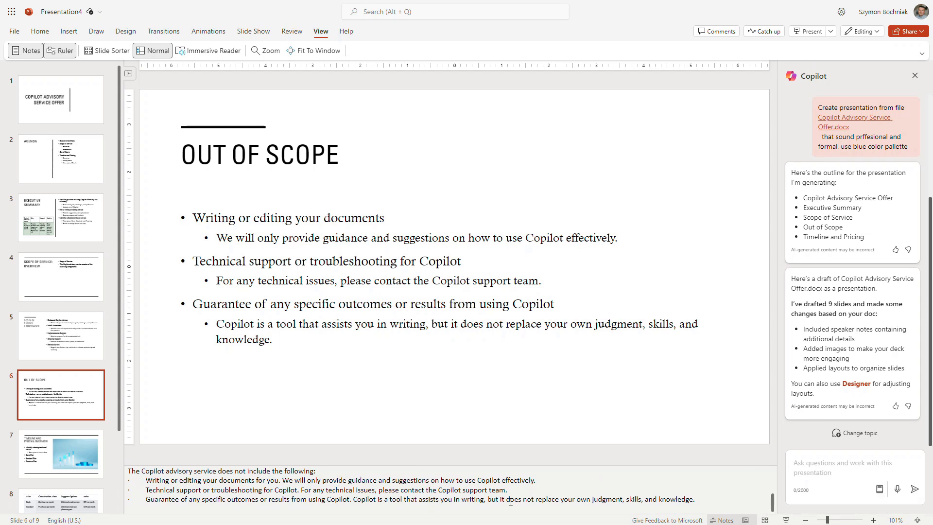
scroll(511, 496, up, 2)
scroll(511, 488, up, 2)
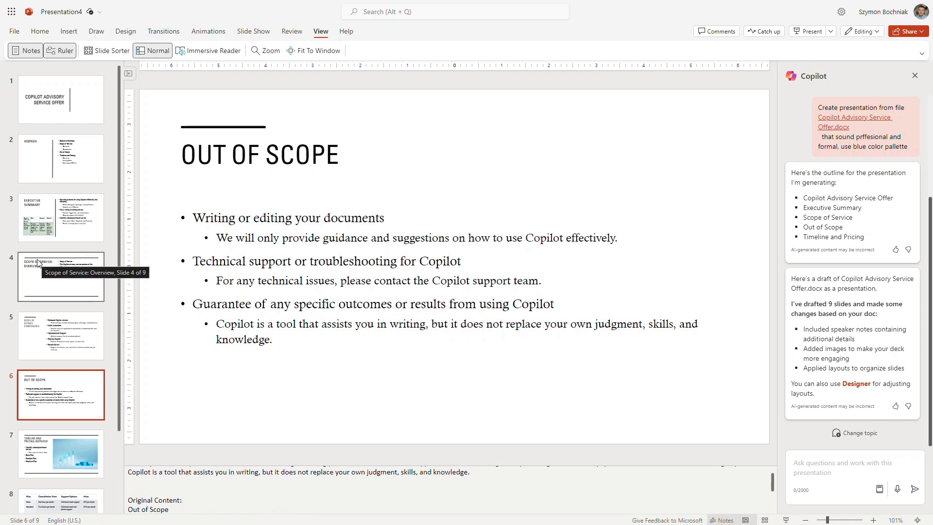
scroll(177, 481, down, 3)
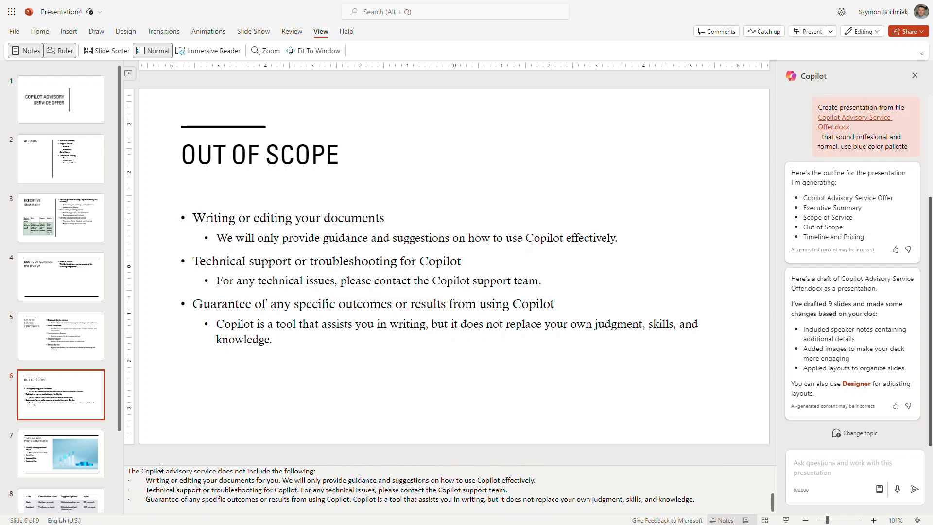
- Step back from Scope of Service to the slide 3 Executive Summary in the generated deck
key(Page_Up)
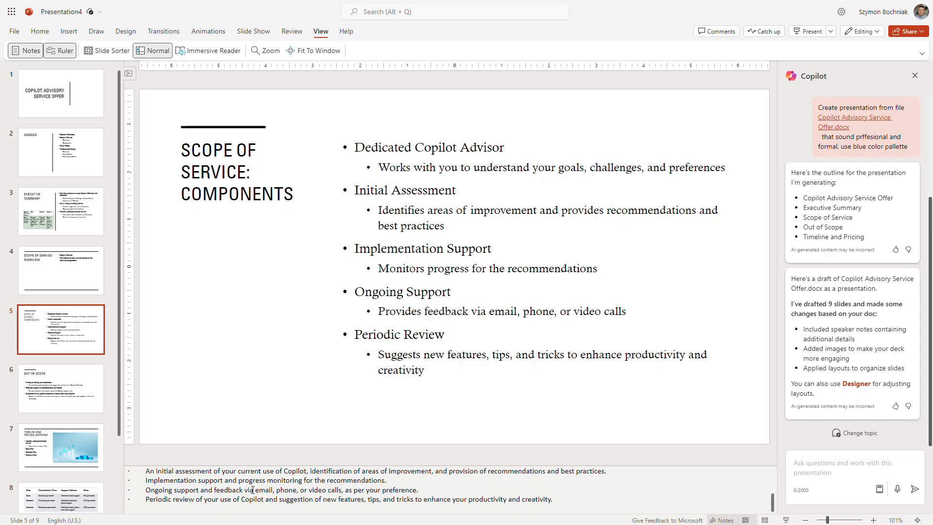
click(43, 210)
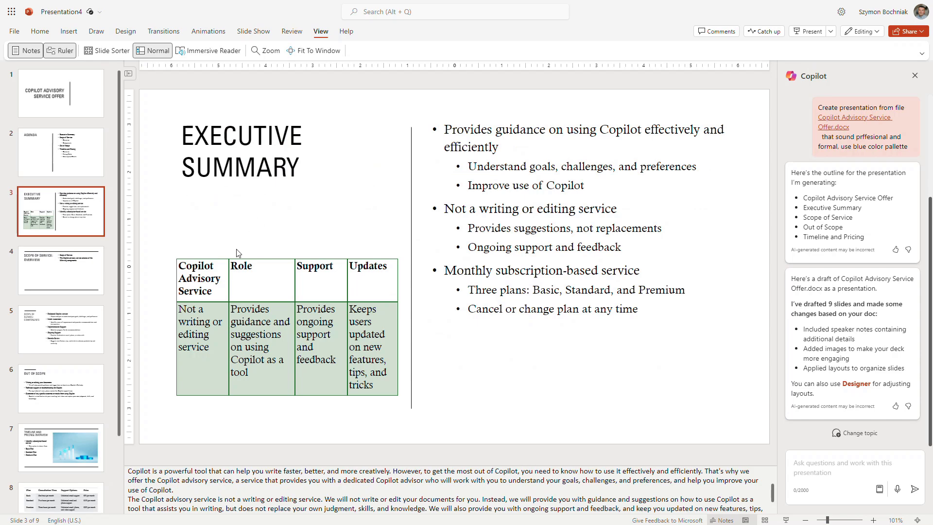
- Open Designer from the Home tab to browse layout ideas for the Executive Summary slide
click(39, 31)
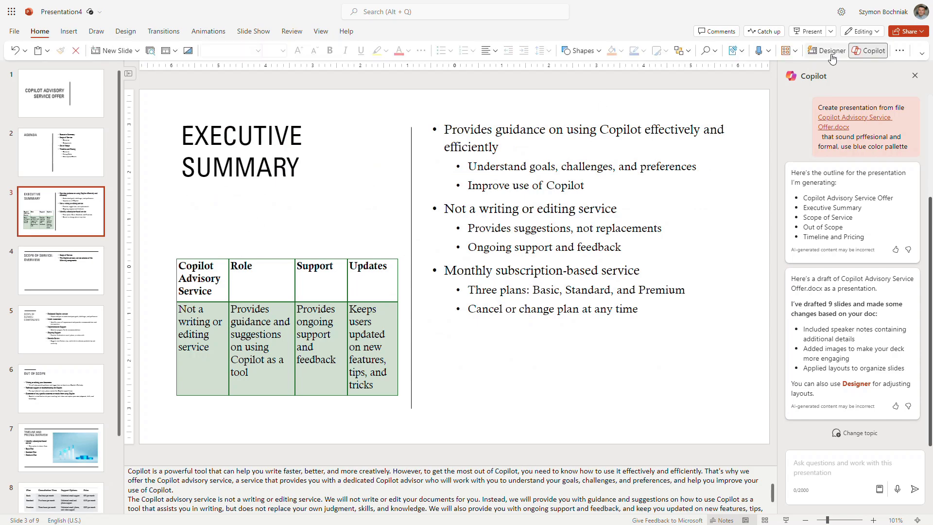
click(827, 51)
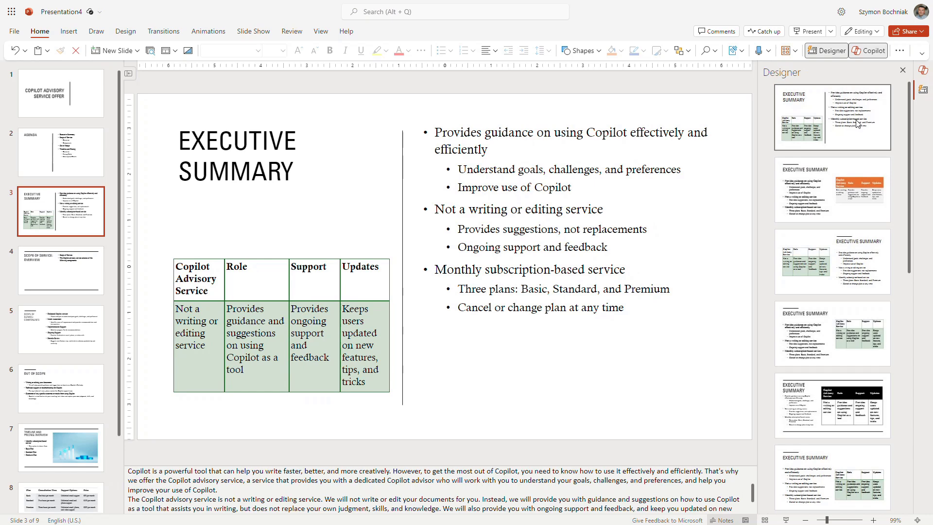
scroll(852, 254, down, 3)
scroll(851, 255, down, 5)
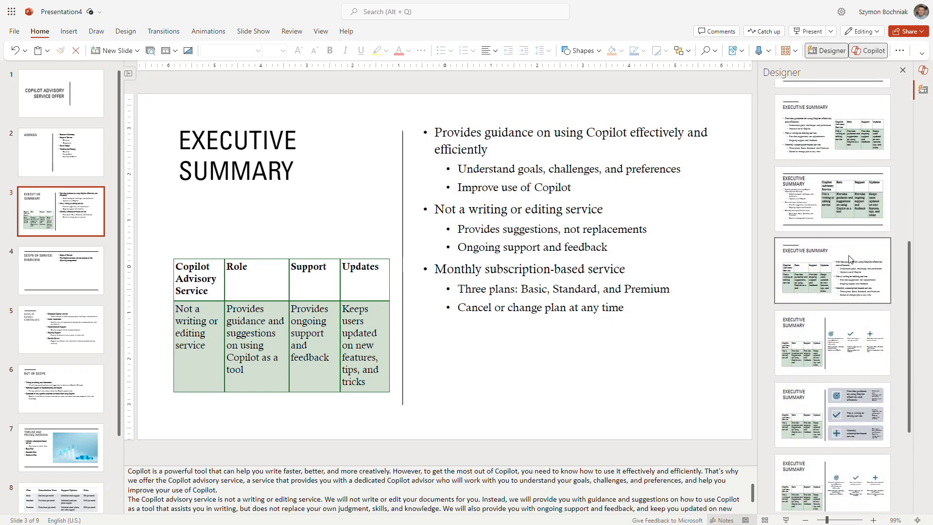
scroll(848, 256, down, 3)
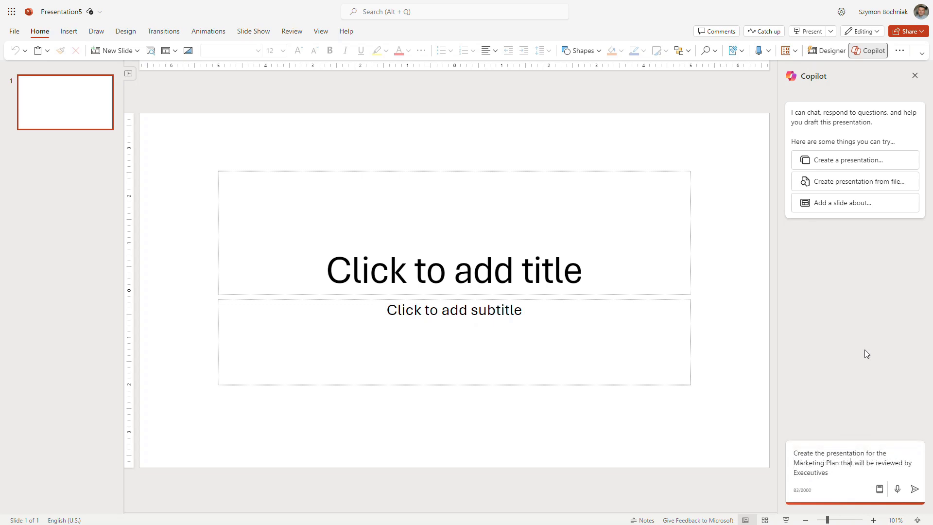
- Send the executive Marketing Plan request to Copilot and browse the six generated slides
click(914, 489)
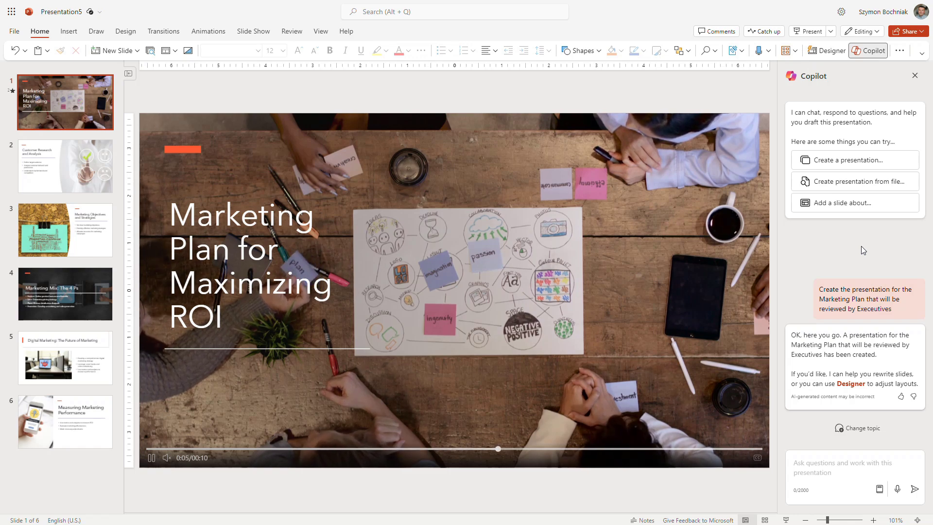
click(75, 169)
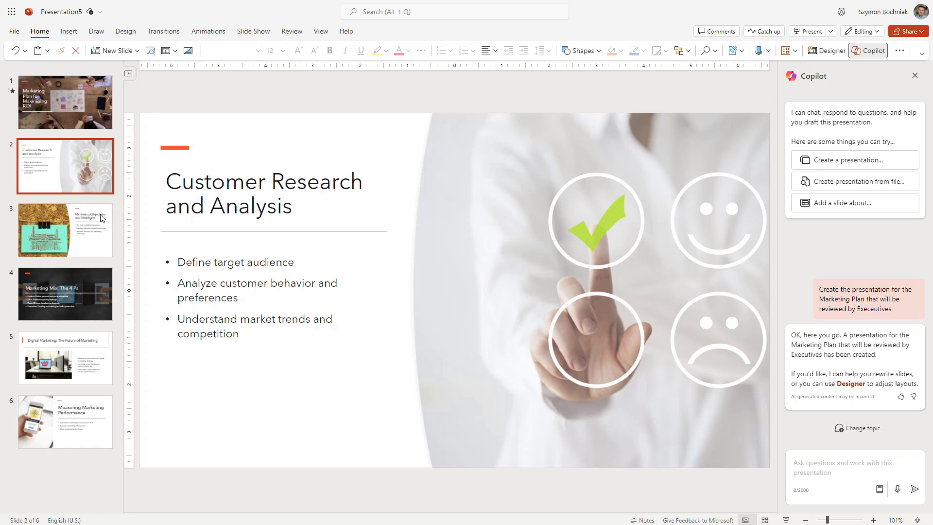
click(94, 232)
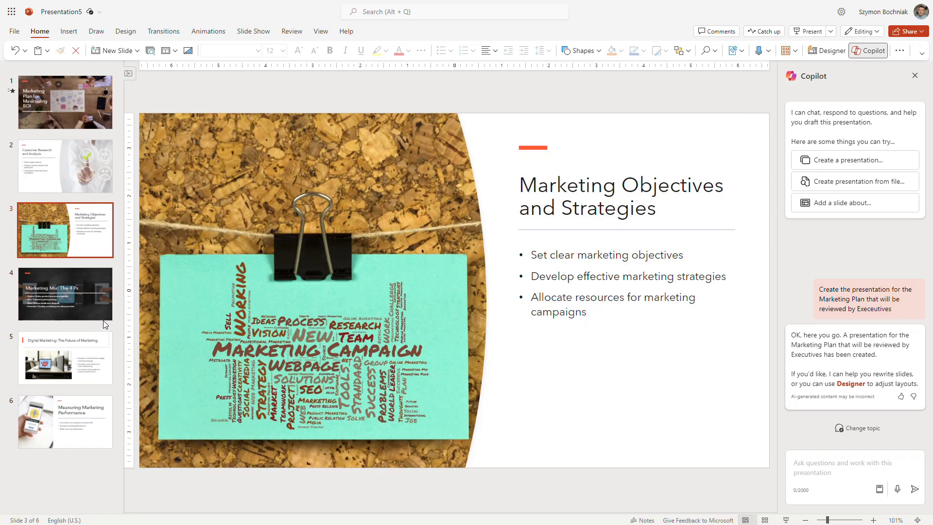
click(95, 306)
click(104, 366)
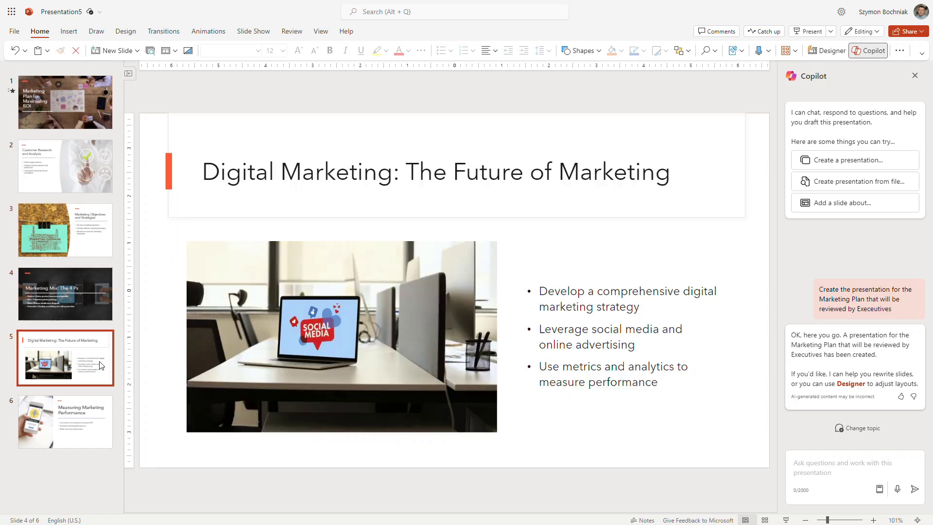
click(96, 423)
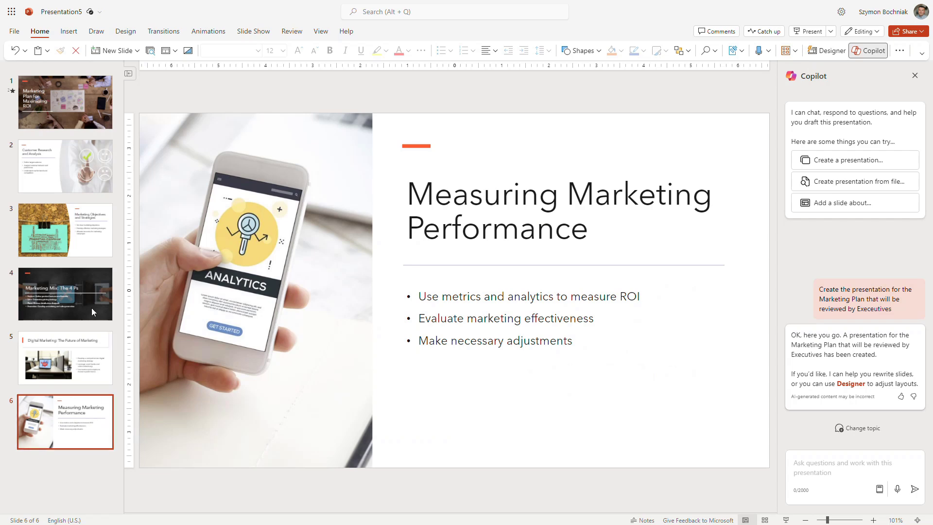
- Revisit the Customer Research, Objectives, Marketing Mix and Digital Marketing slides
click(76, 173)
click(92, 245)
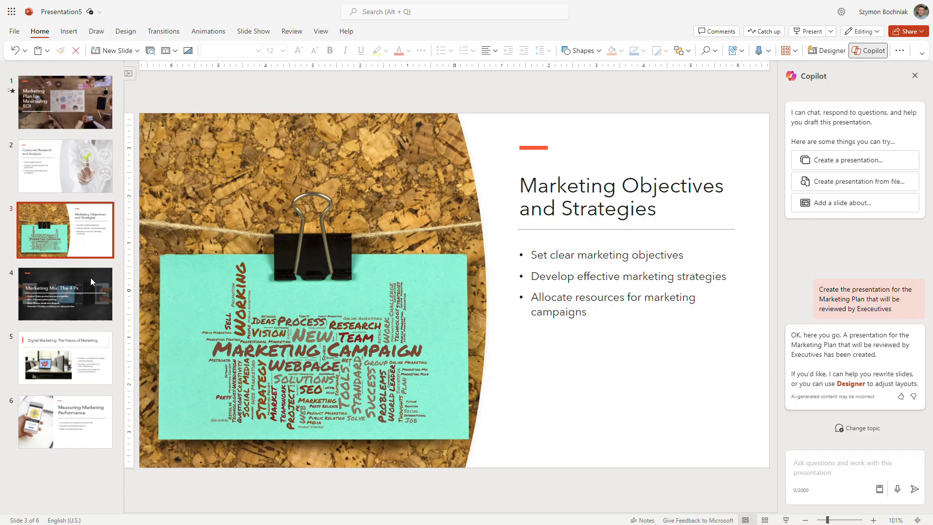
click(88, 302)
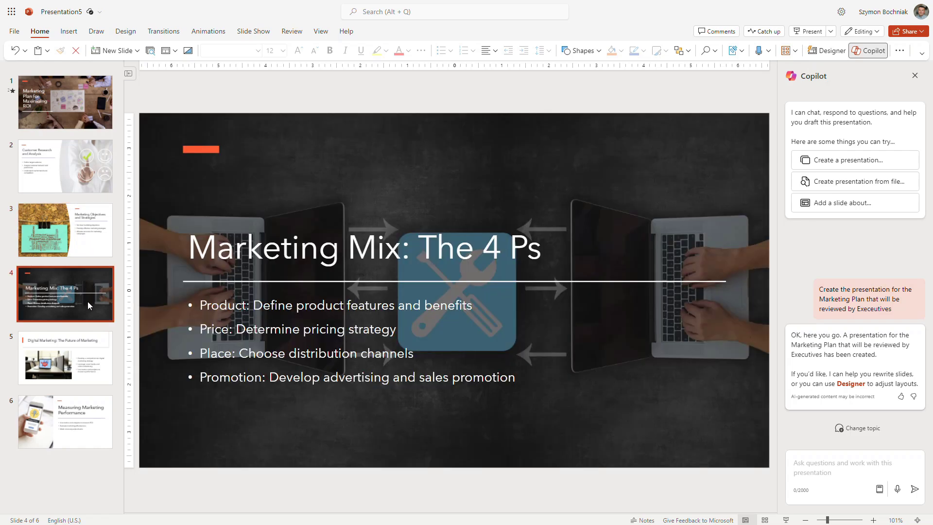
click(86, 367)
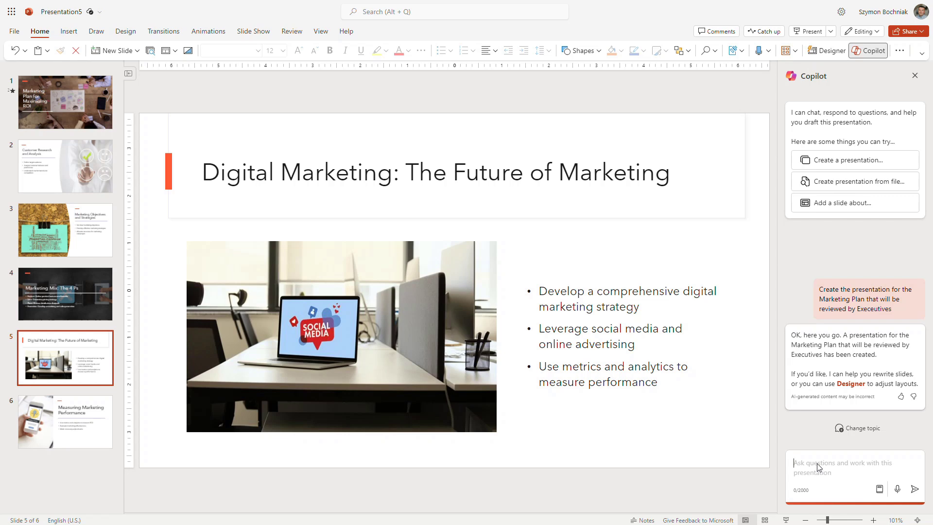
text(Please add the Agenda slide)
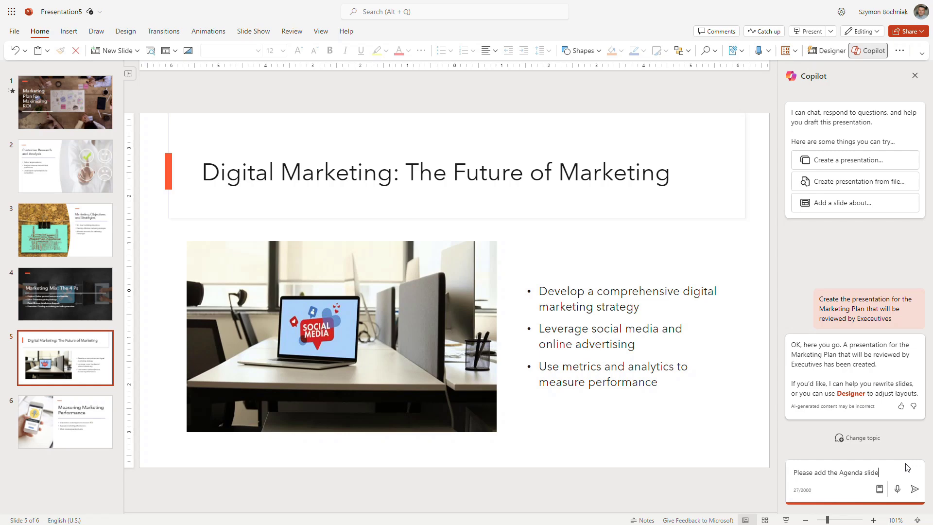
- Add an Agenda slide in second position, then request Q&A and Thank you slides
key(Return)
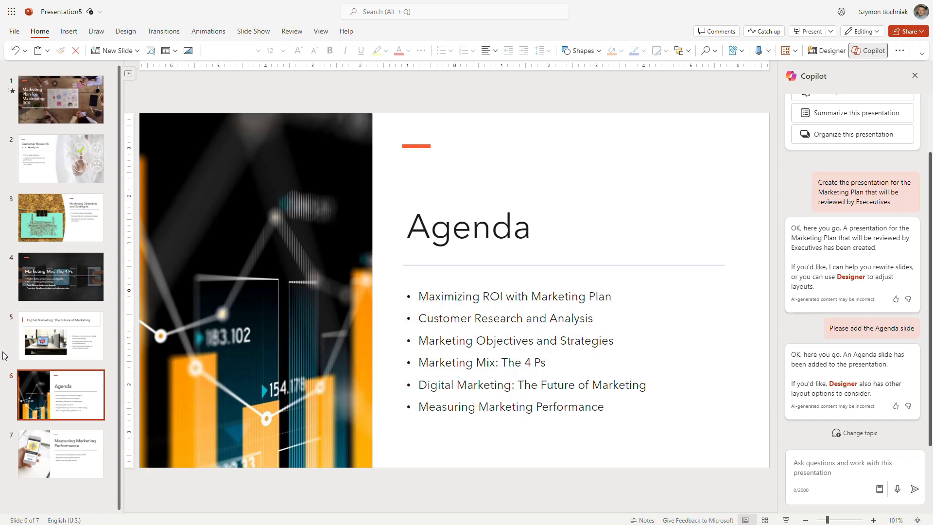
drag(27, 389, 33, 146)
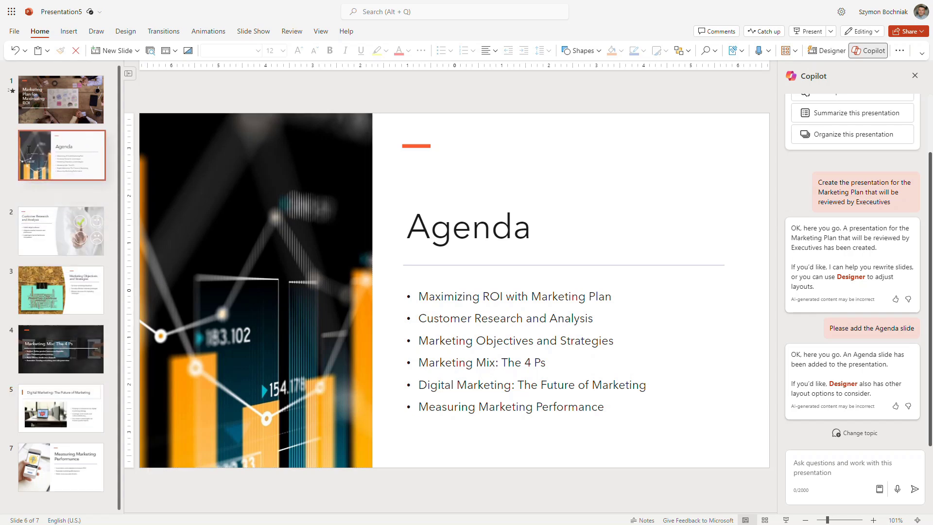
click(64, 481)
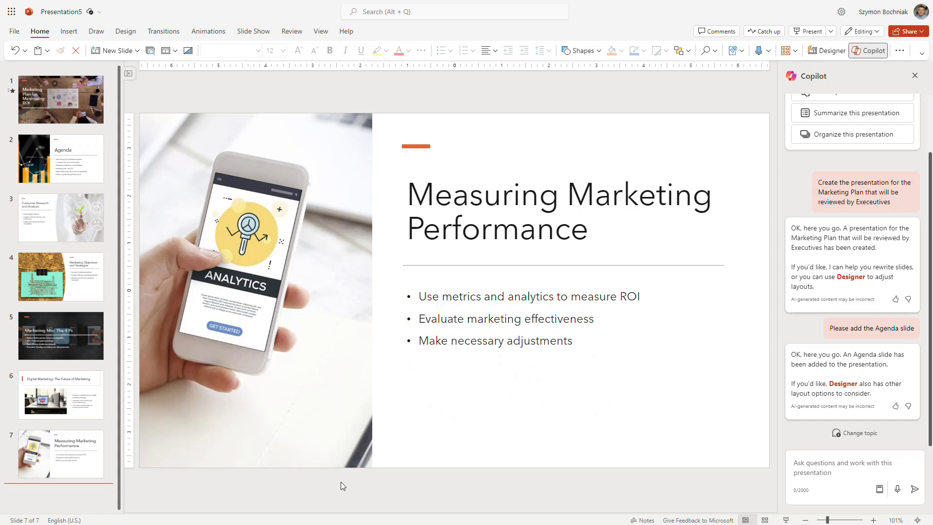
click(837, 463)
text(Add Q&A and Thank you slides)
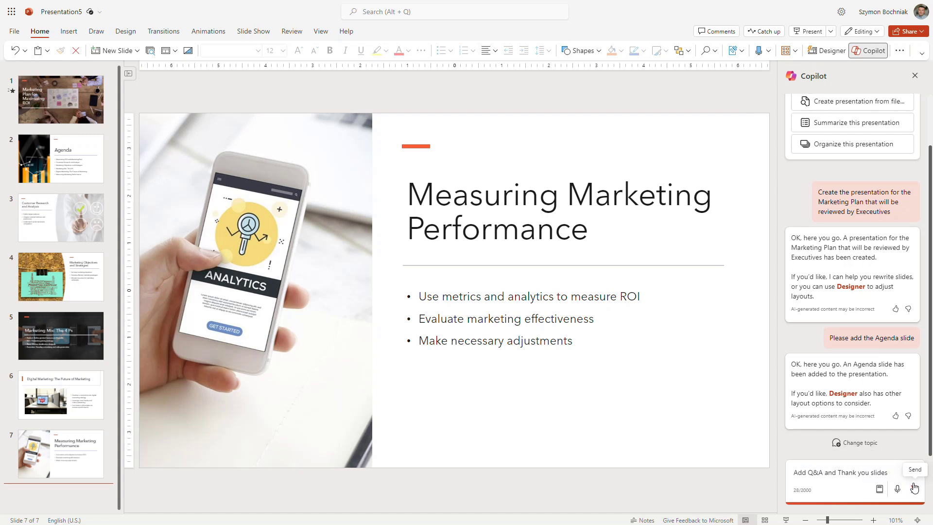
click(915, 488)
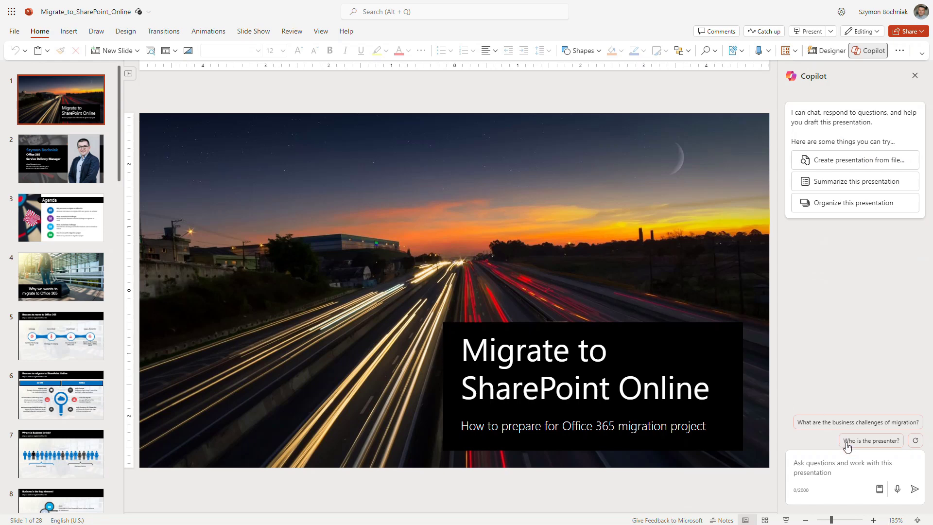
- Request a five-bullet deck summary, open citation 17, and ask both suggested follow-up questions
click(843, 464)
text(Summarize this presentation in 5 bulletpoints)
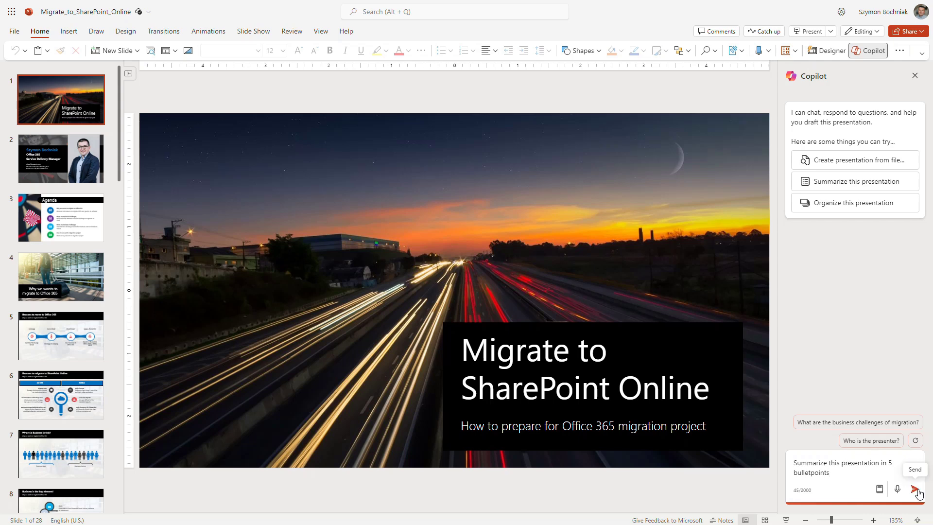
click(914, 490)
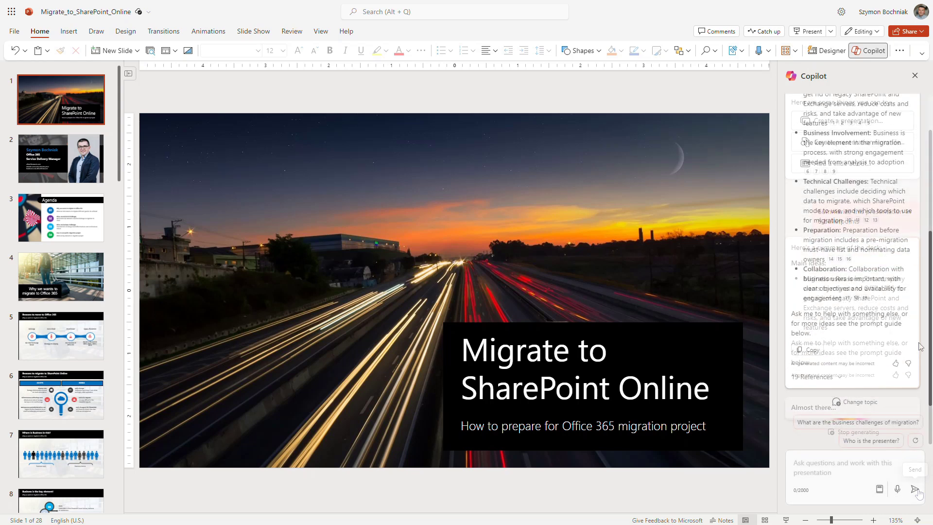
scroll(928, 347, up, 5)
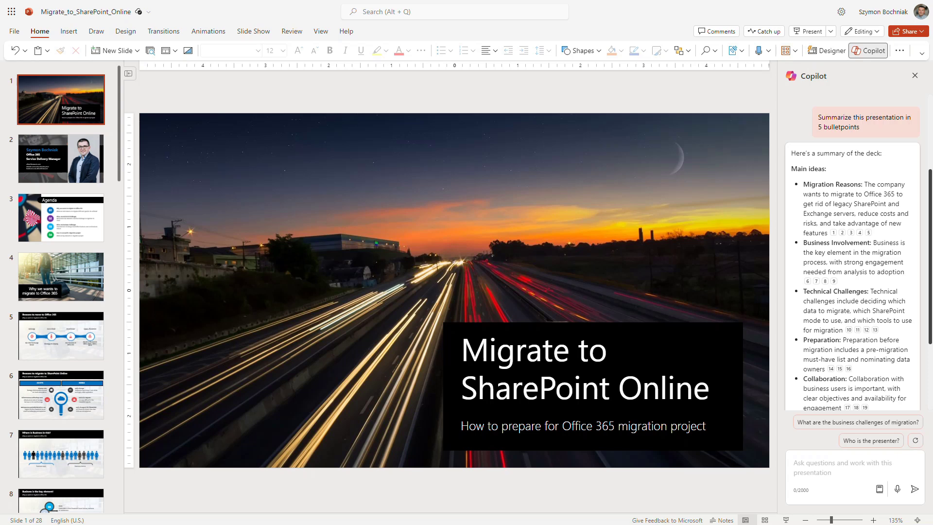
scroll(861, 292, down, 1)
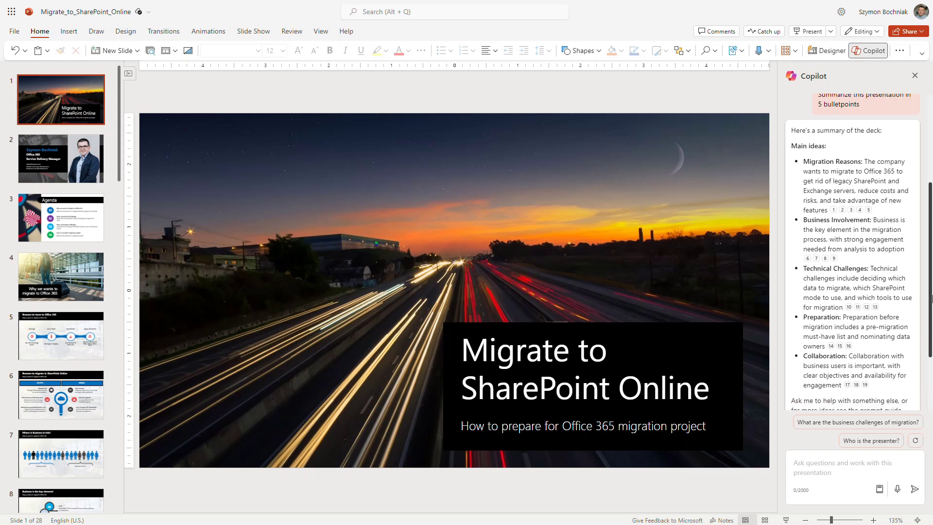
scroll(860, 292, down, 2)
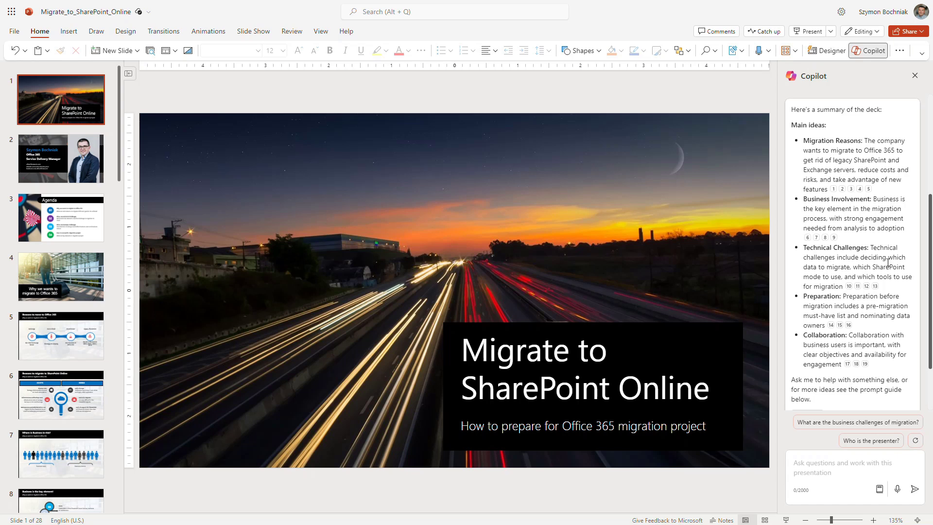
click(847, 364)
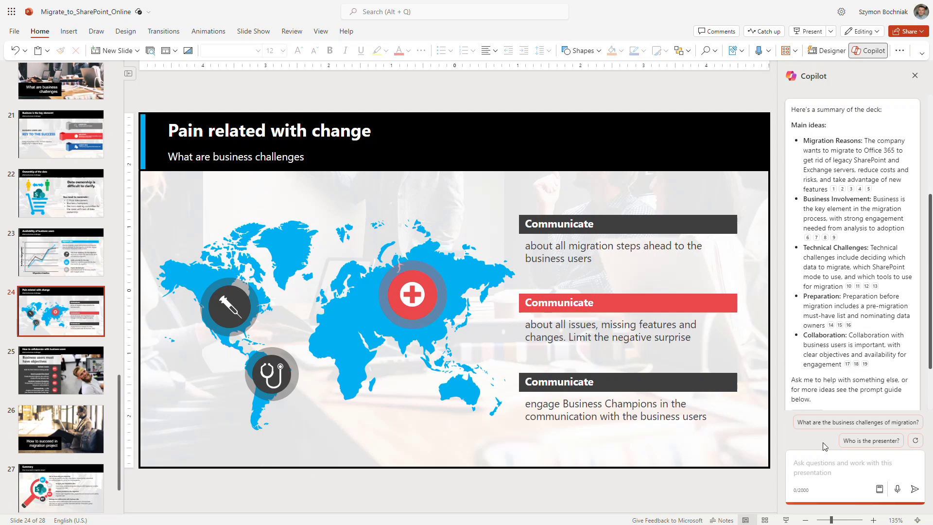
click(844, 426)
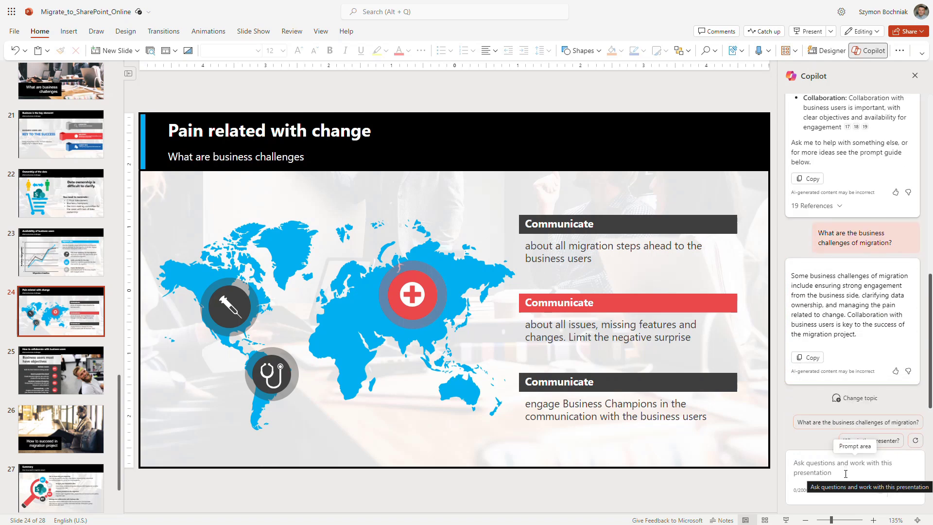
click(886, 441)
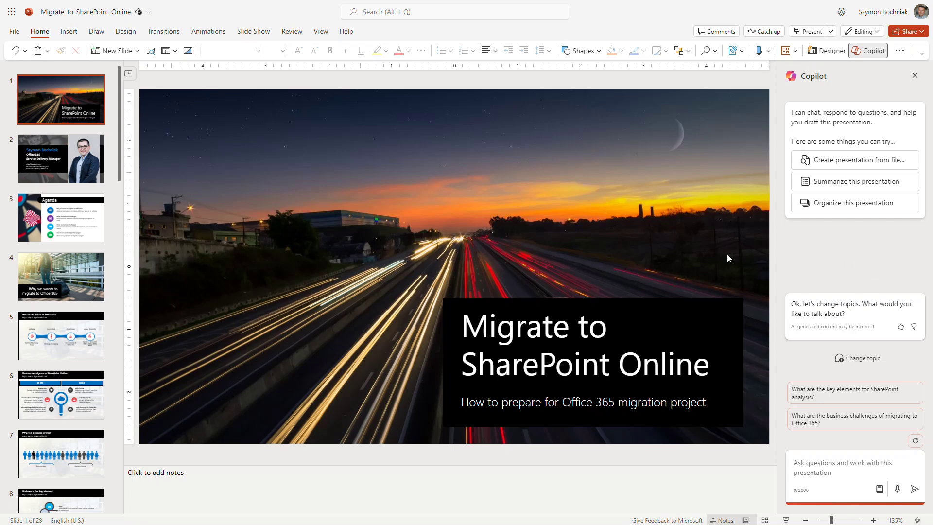
- Show slide 5 and ask Copilot for SharePoint Server 2003–2013 end-of-life dates
click(82, 332)
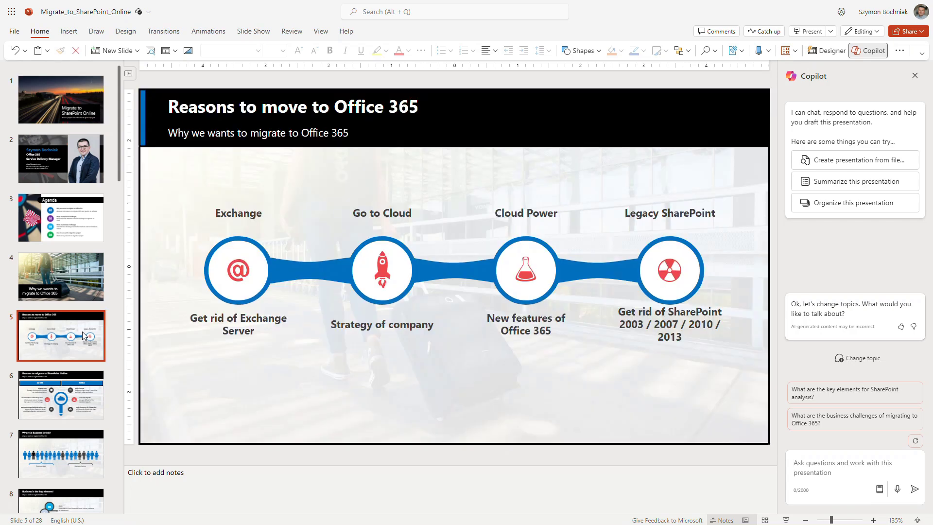
click(842, 467)
text(What is the end of life timeline for SharePoint Serve 2003, 2007, 2010 and 2013.)
key(Return)
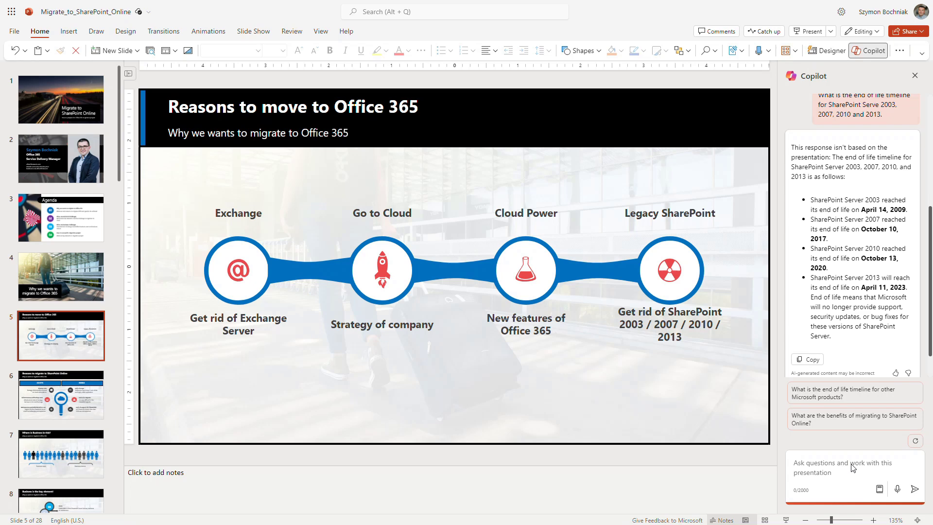
- Ask Copilot 'Tell me some best practices for succefull presentation'
text(Tell me some best practices for succefull presentation)
key(Return)
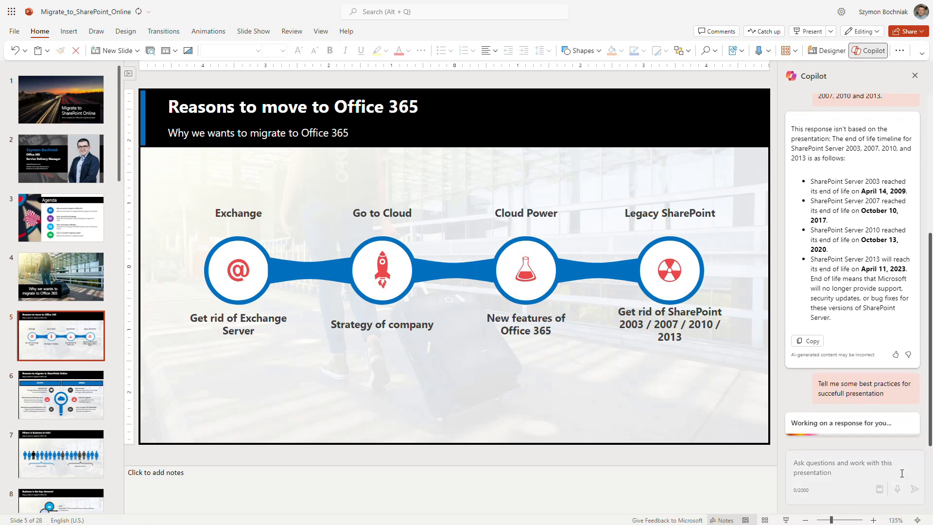